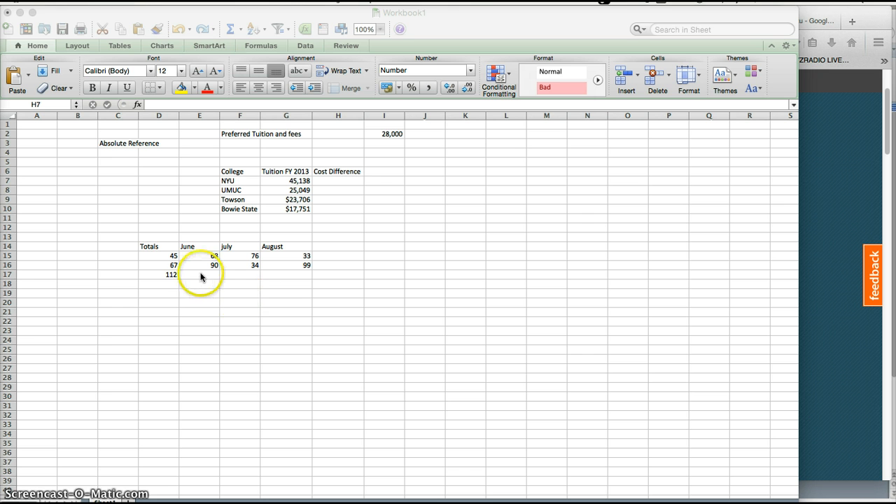
# Copy the SUM formula from D17 across E17:G17 and check the copied formulas in the totals row
pyautogui.click(154, 275)
pyautogui.click(156, 275)
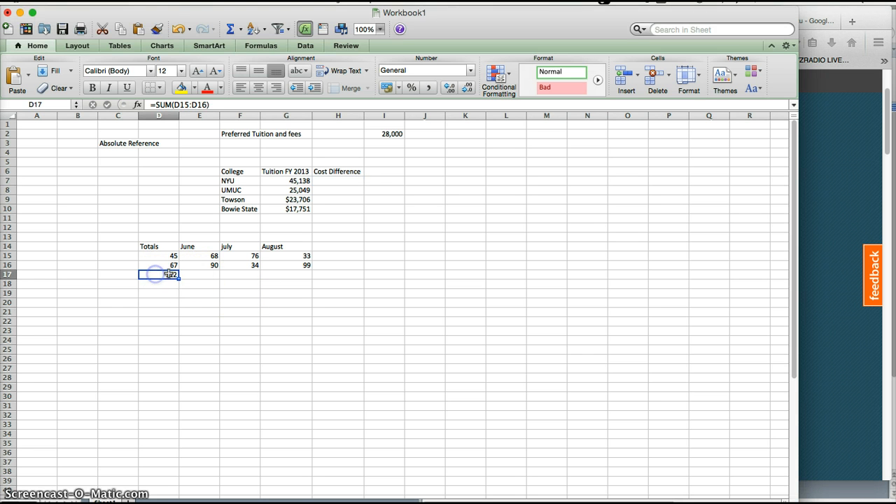
pyautogui.click(179, 279)
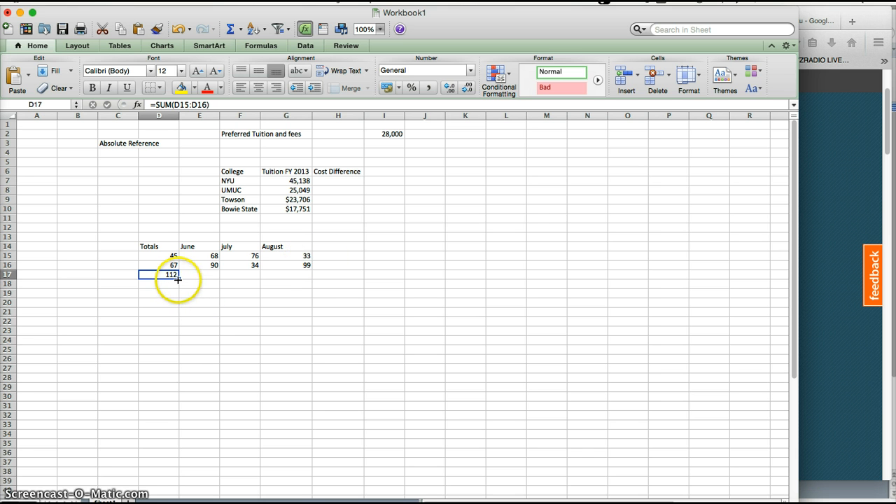
pyautogui.moveTo(177, 280); pyautogui.dragTo(300, 277)
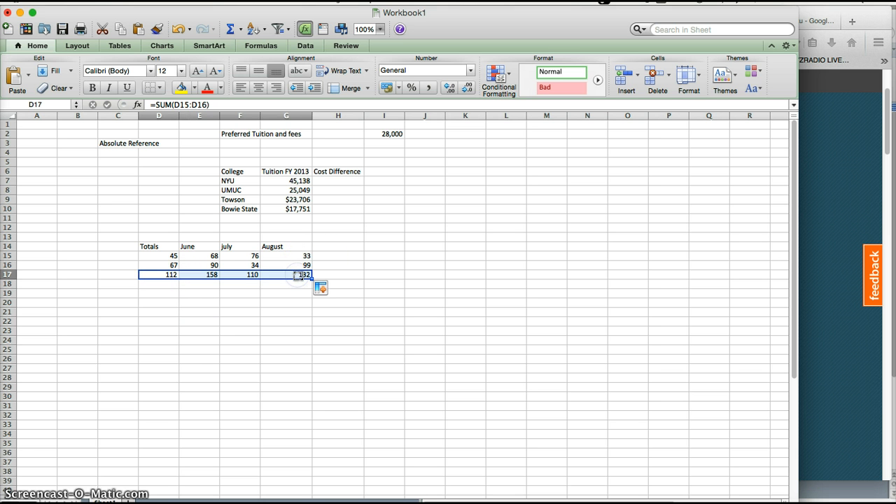
pyautogui.click(202, 277)
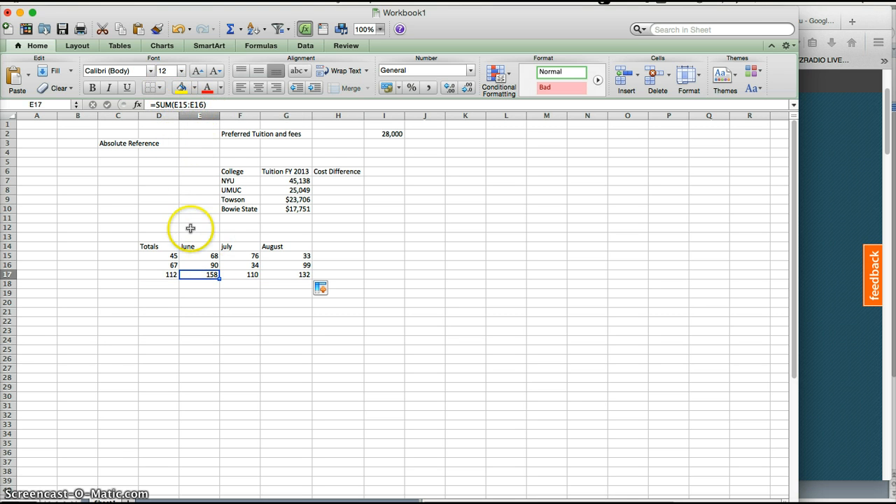
pyautogui.click(164, 273)
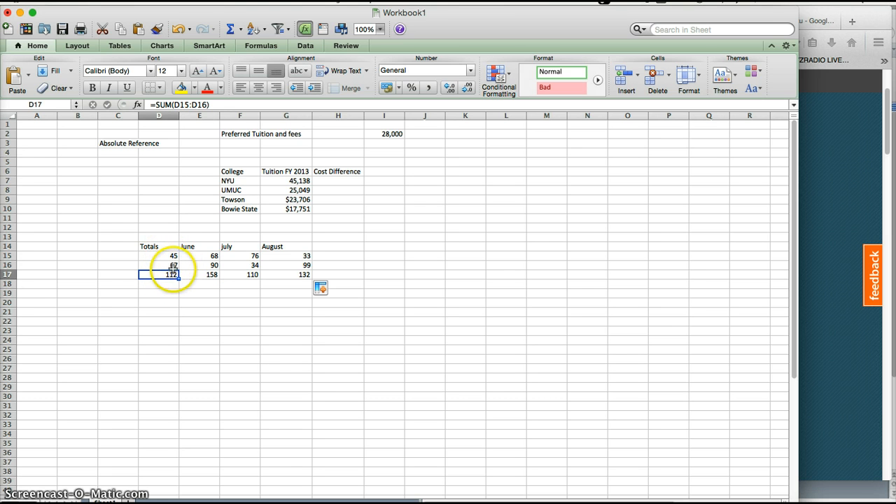
pyautogui.click(196, 274)
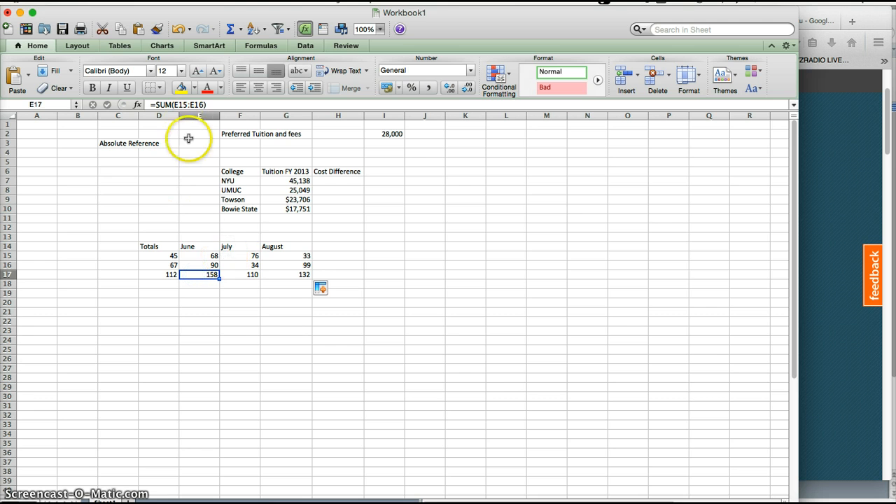
pyautogui.click(245, 275)
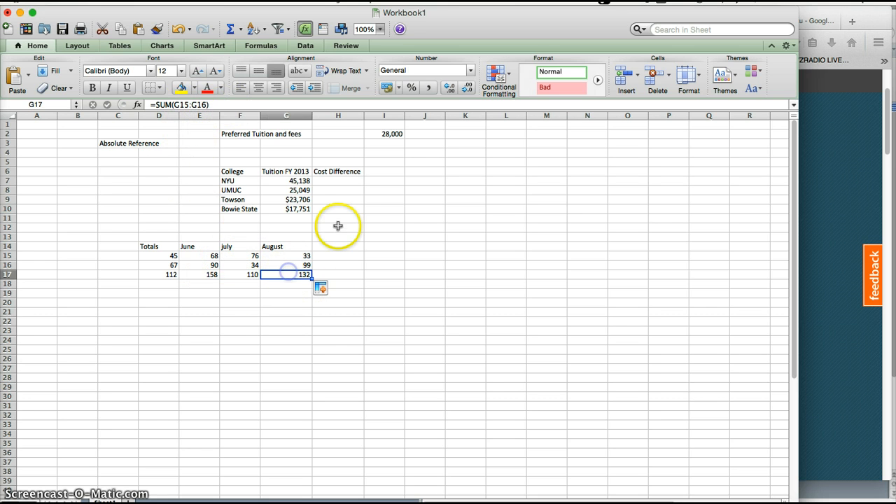
# Enter the formula =G7-I2 in H7 to calculate NYU's cost difference from the preferred tuition
pyautogui.click(325, 181)
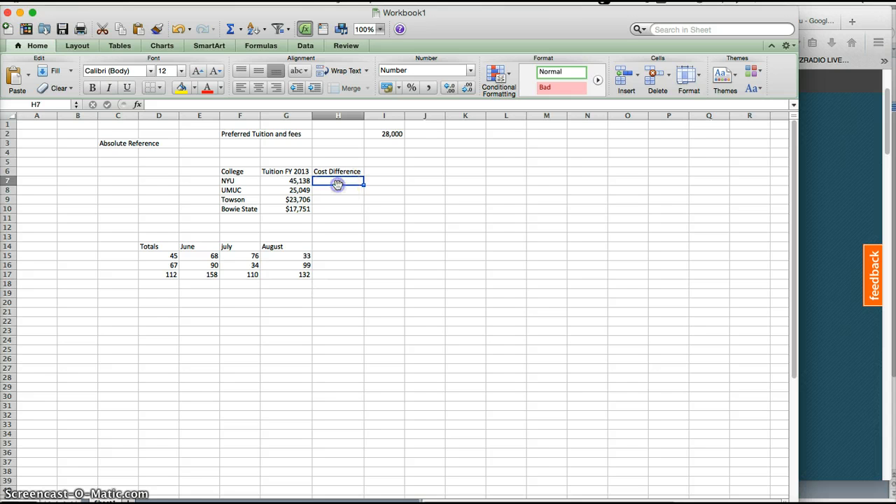
pyautogui.write('=')
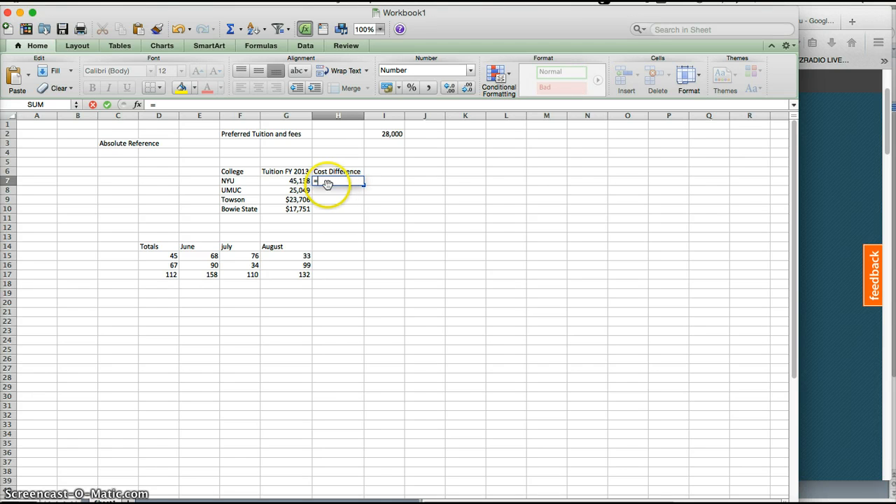
pyautogui.click(286, 182)
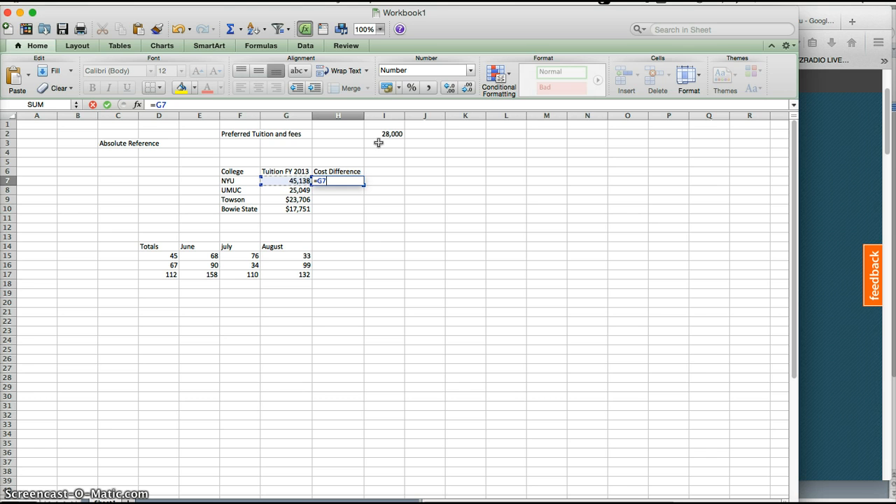
pyautogui.write('-')
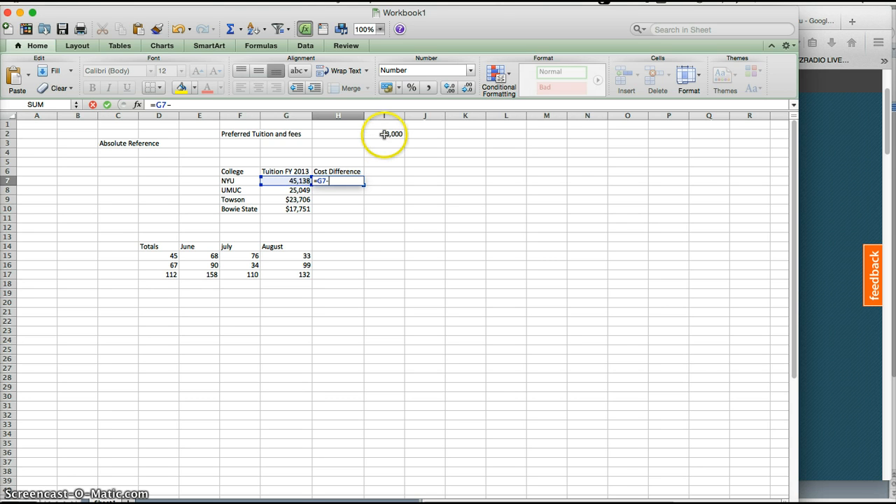
pyautogui.click(384, 134)
pyautogui.press('Return')
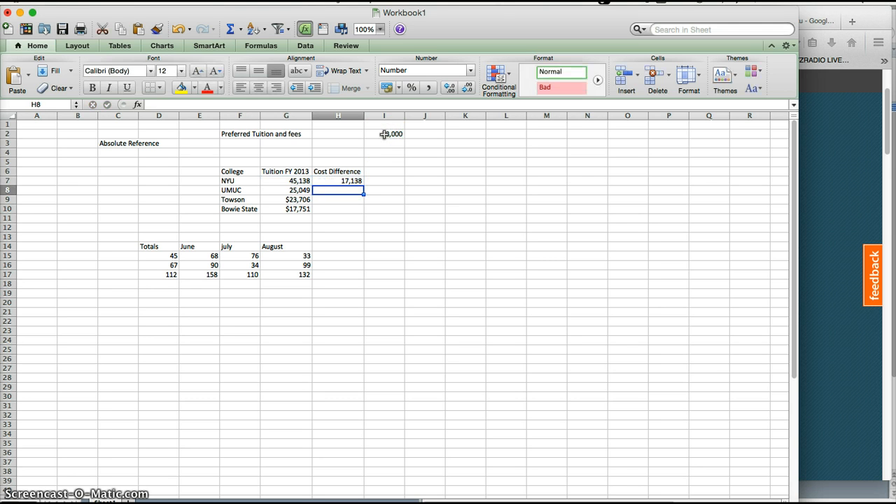
# Try to fill the relative cost difference formula from H7 down through H10
pyautogui.click(351, 181)
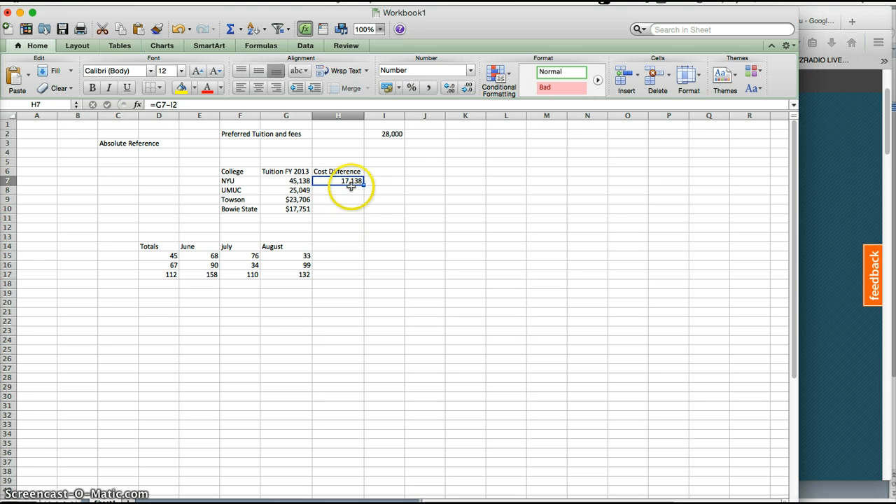
pyautogui.moveTo(363, 187); pyautogui.dragTo(363, 210)
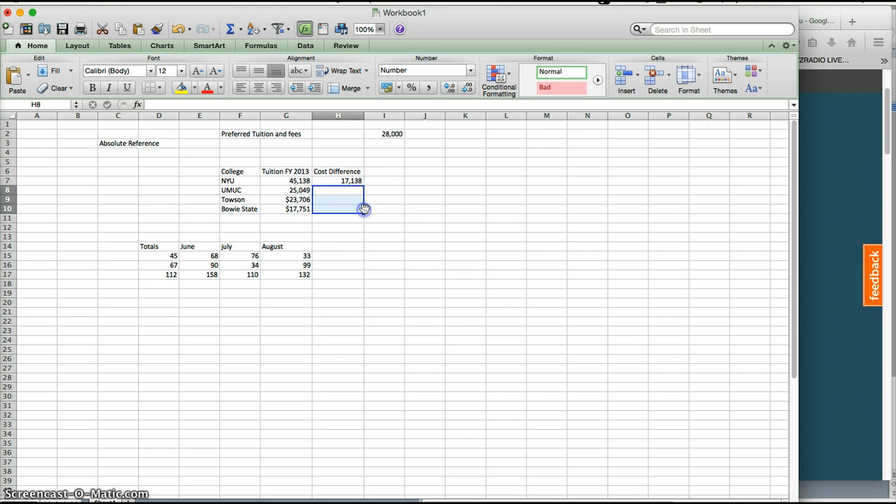
pyautogui.click(352, 172)
pyautogui.click(352, 182)
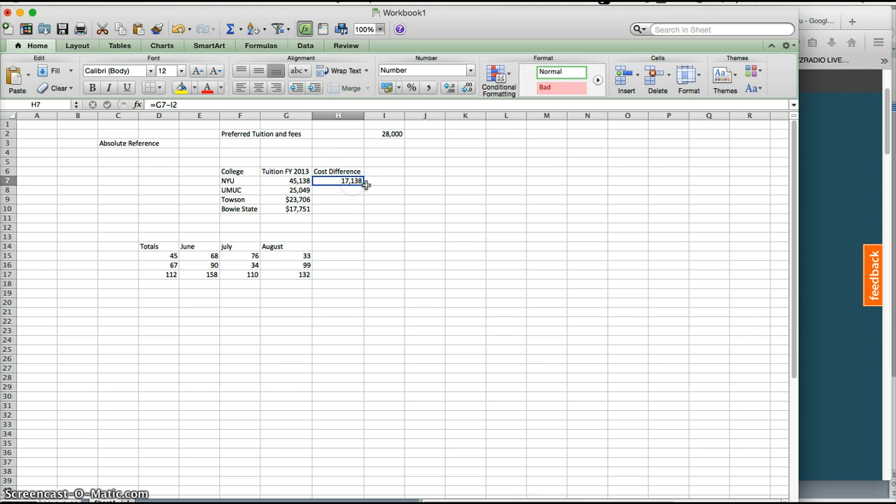
pyautogui.moveTo(364, 186); pyautogui.dragTo(365, 210)
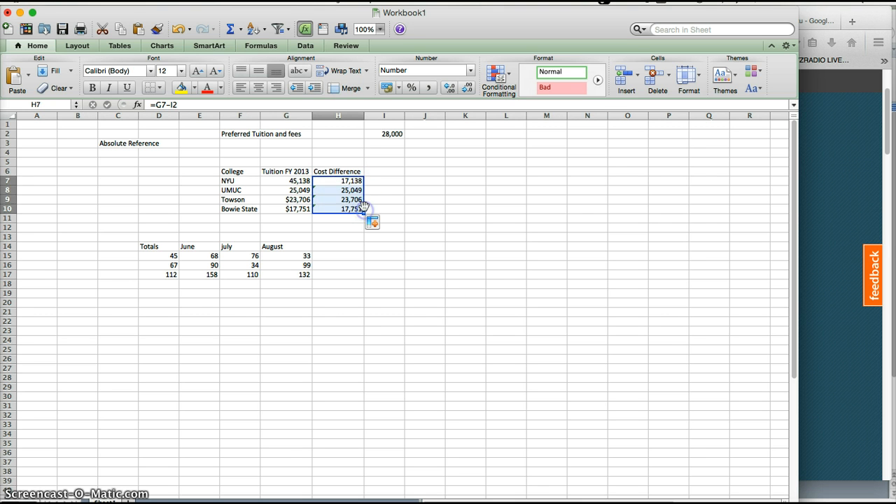
# Examine the copied formulas in H8:H10 and the column I cells they refer to, and undo the fill
pyautogui.click(354, 190)
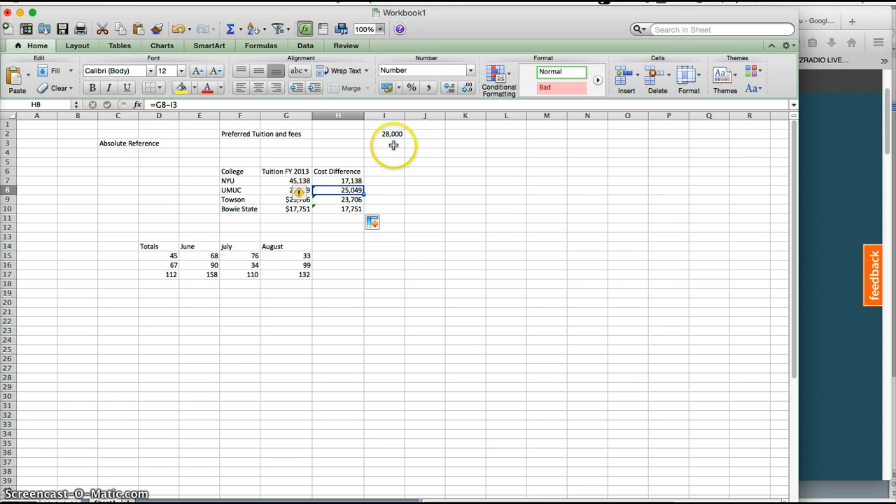
pyautogui.click(343, 201)
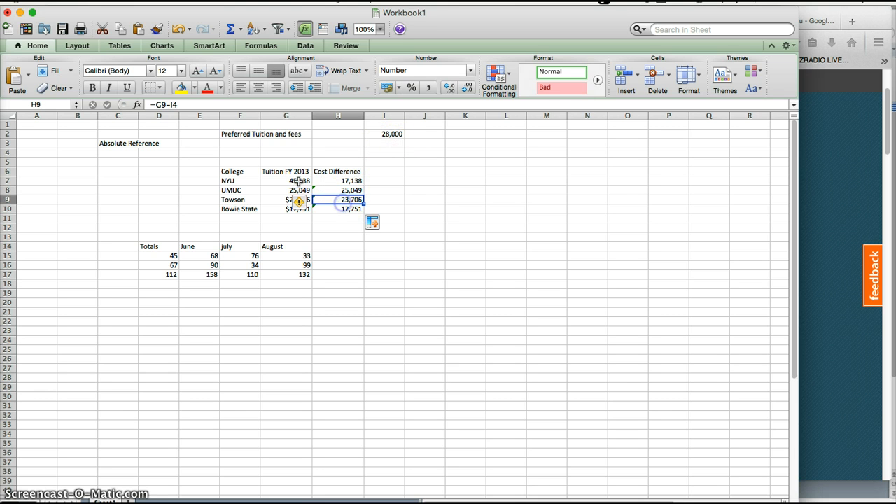
pyautogui.click(386, 153)
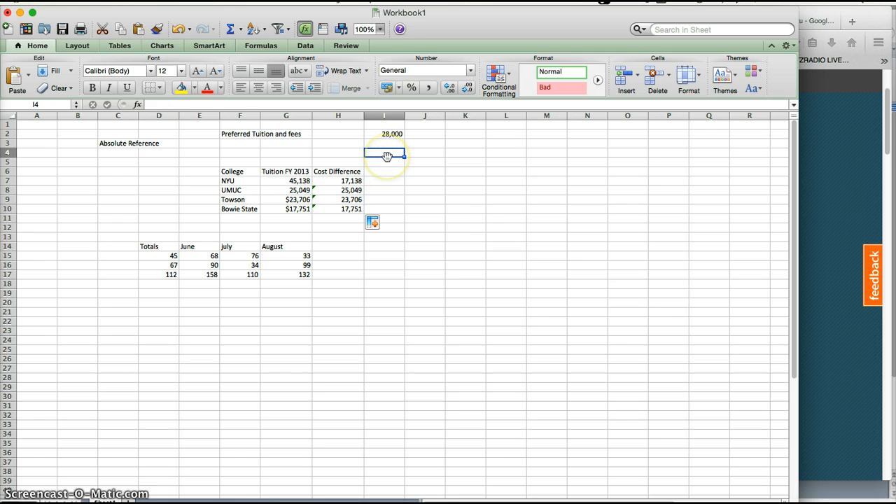
pyautogui.click(343, 209)
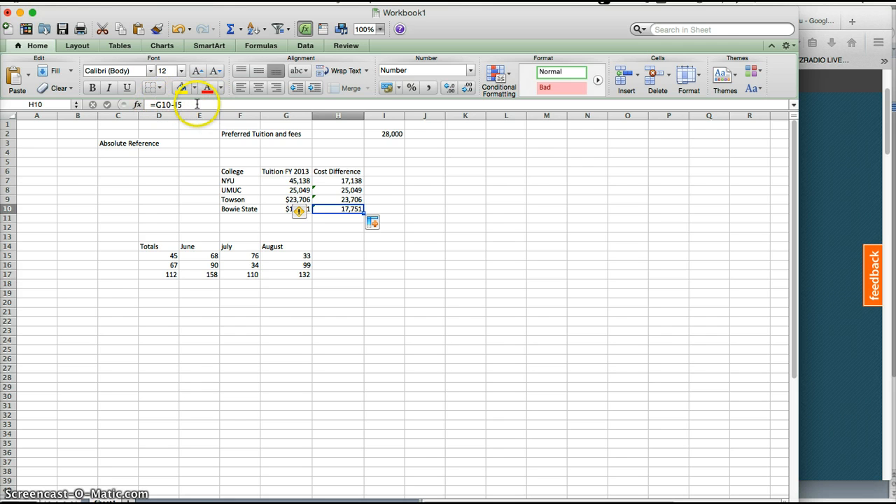
pyautogui.click(385, 161)
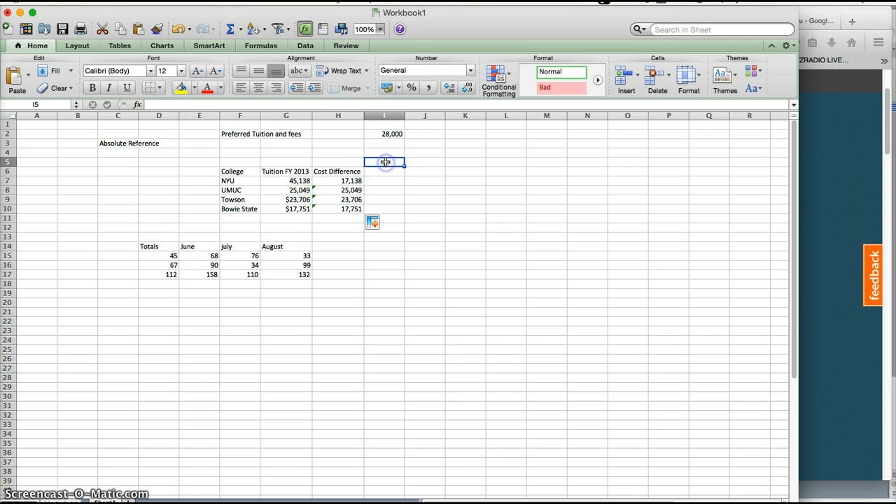
pyautogui.click(339, 218)
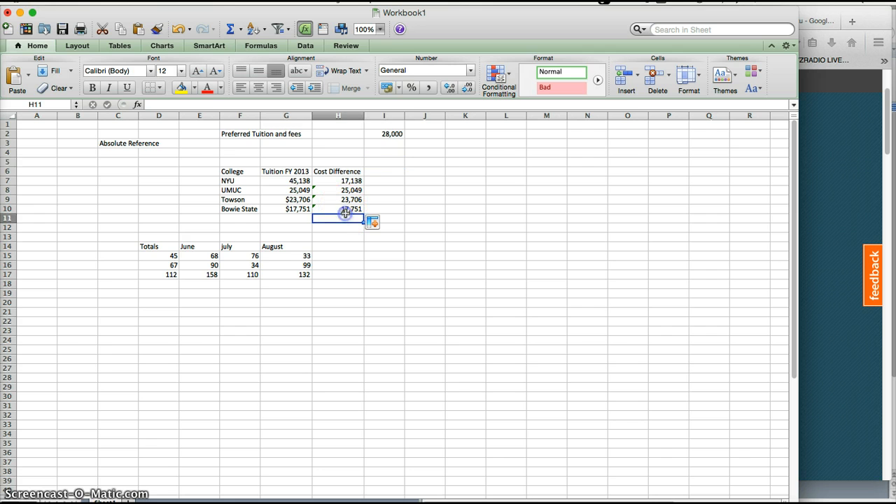
pyautogui.click(392, 130)
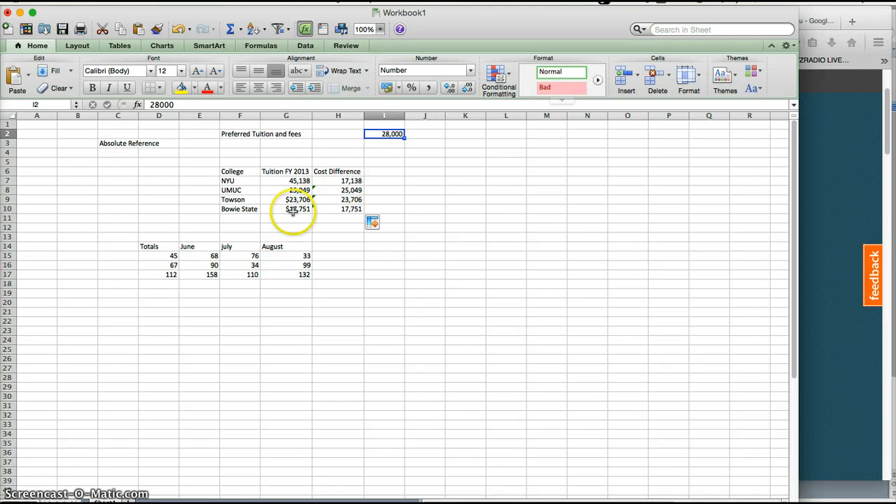
pyautogui.press('super+z')
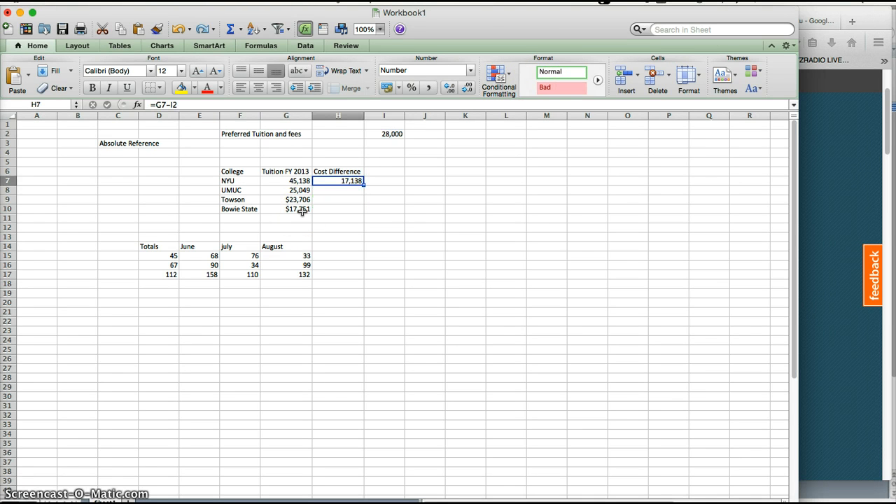
# Make the preferred tuition reference absolute in NYU's cost difference formula, so H7 contains =G7-$I$2
pyautogui.click(173, 104)
pyautogui.doubleClick(172, 104)
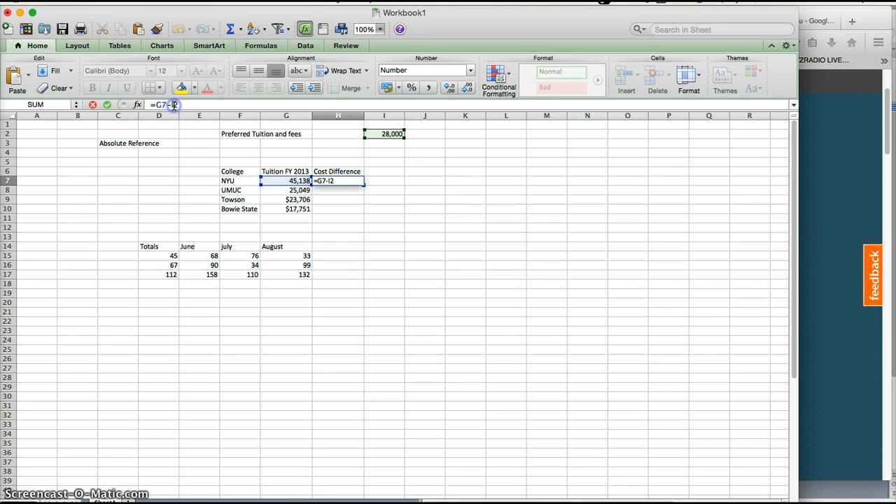
pyautogui.click(174, 105)
pyautogui.click(177, 105)
pyautogui.write('$I$')
pyautogui.press('Return')
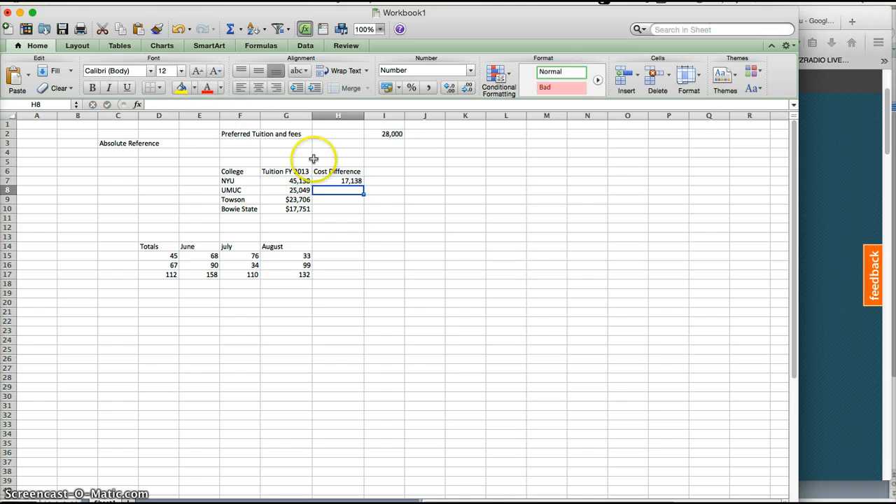
# Fill the absolute-reference formula from H7 down through H10 and check the copied formulas against their tuition cells
pyautogui.click(348, 181)
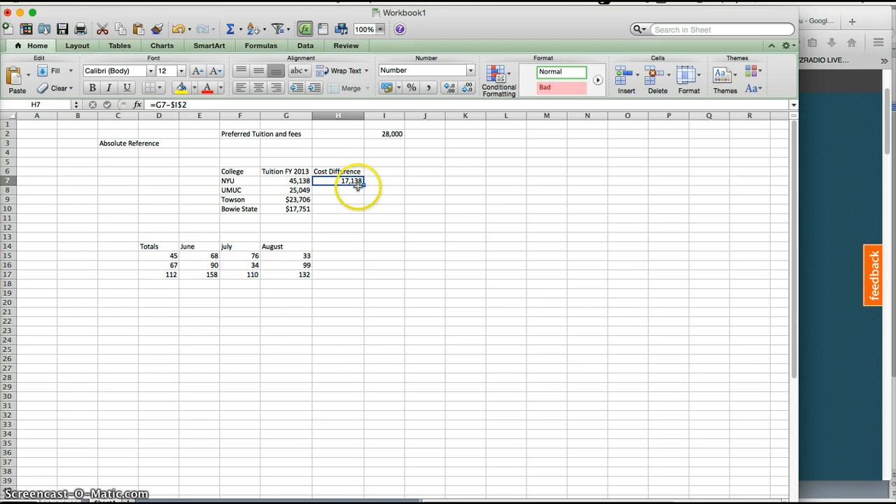
pyautogui.moveTo(362, 184); pyautogui.dragTo(365, 209)
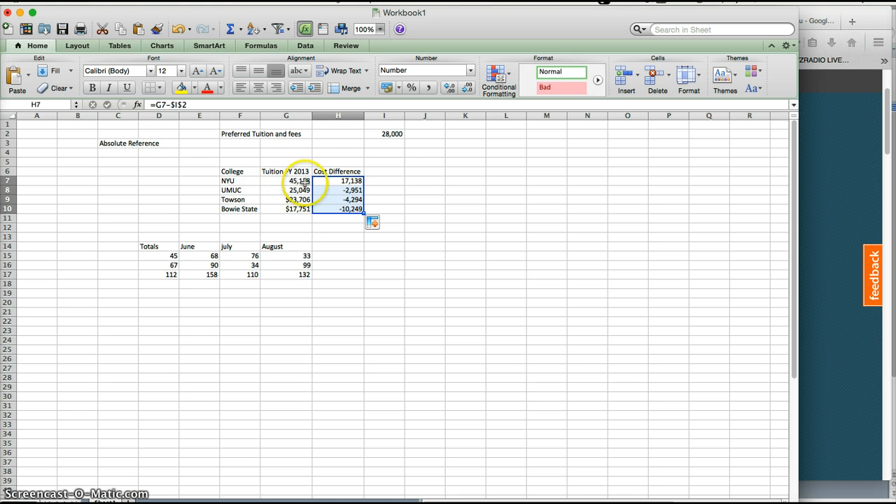
pyautogui.click(330, 180)
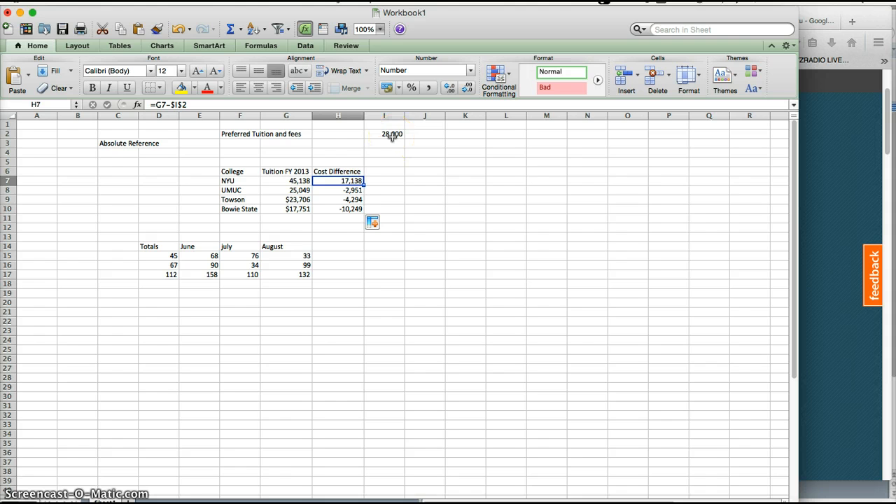
pyautogui.click(331, 191)
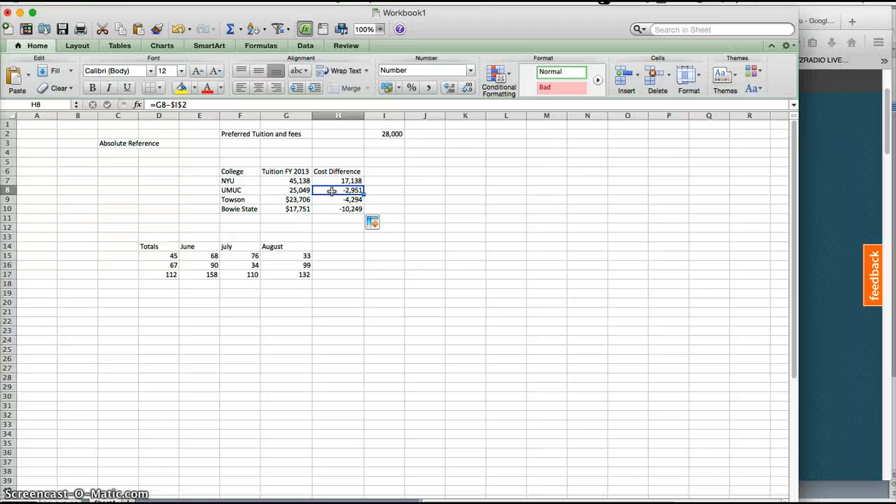
pyautogui.click(348, 209)
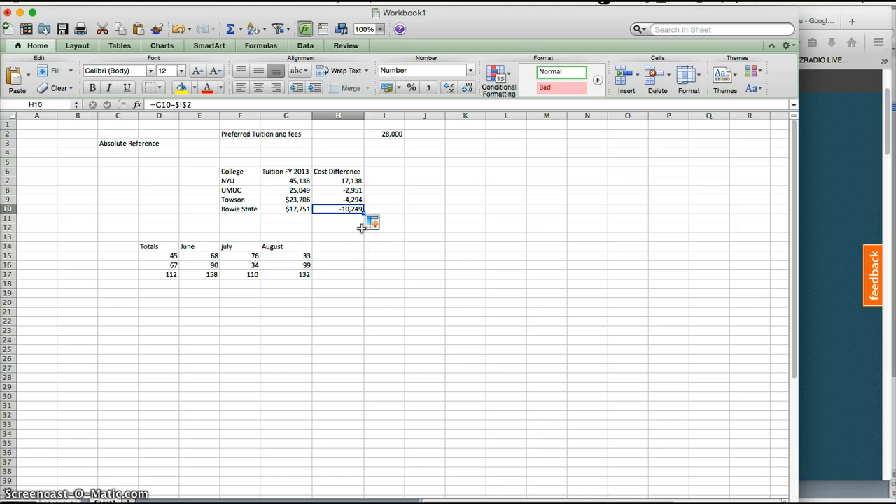
pyautogui.click(285, 209)
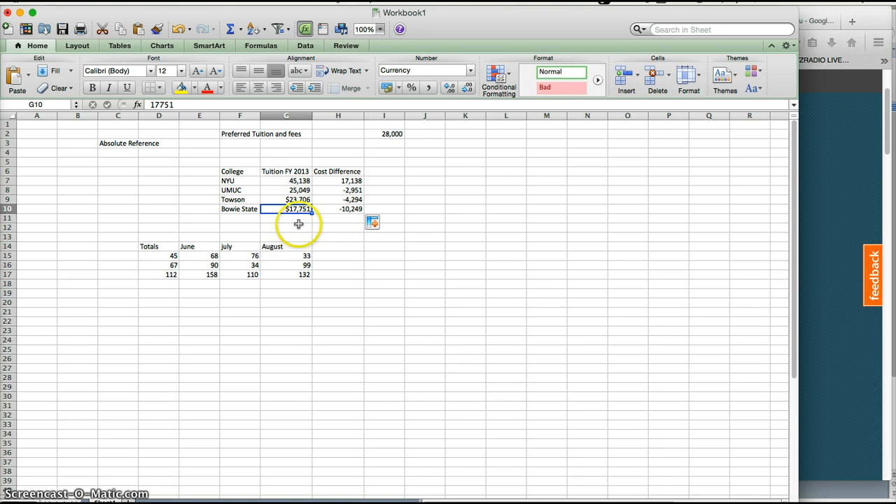
pyautogui.click(297, 218)
pyautogui.click(353, 209)
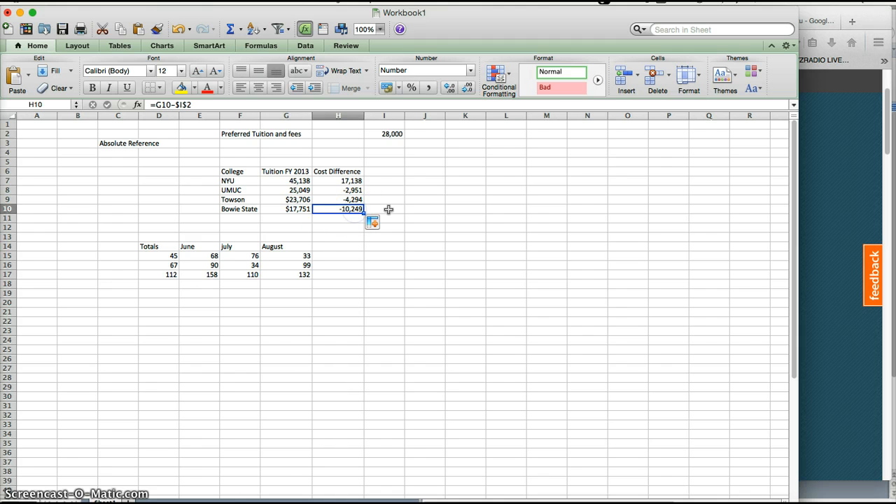
pyautogui.click(388, 209)
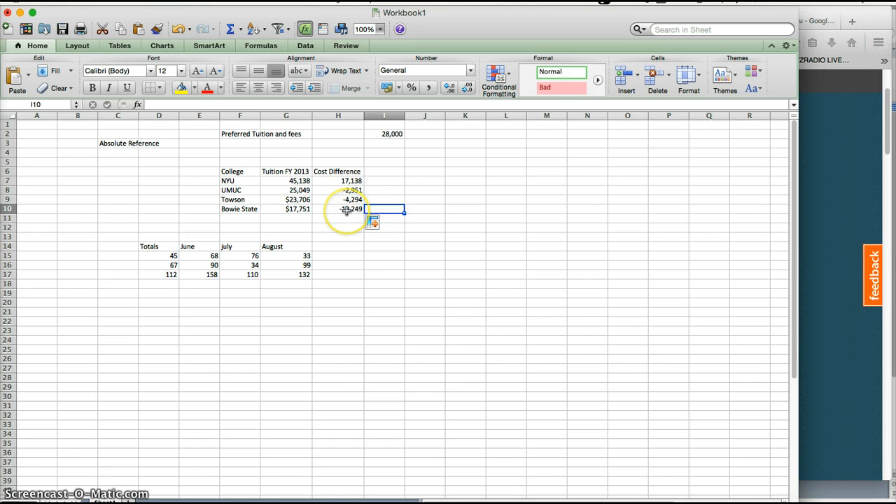